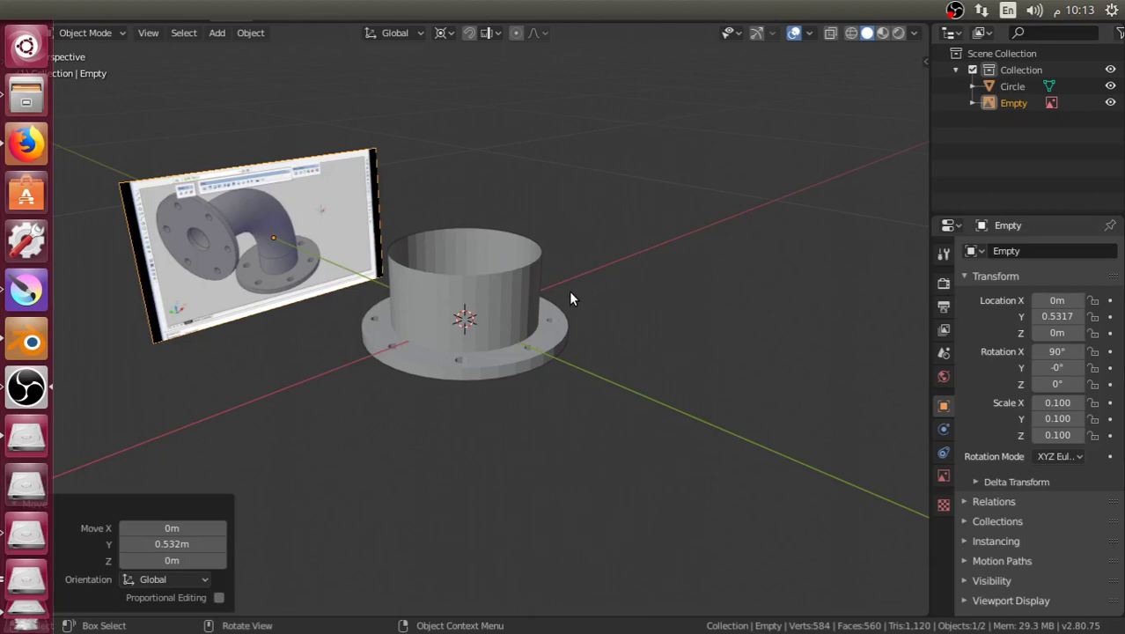
mouse_move(573, 304)
middle_mouse_down()
mouse_move(589, 345)
mouse_move(581, 324)
mouse_move(525, 331)
mouse_move(496, 314)
mouse_move(527, 182)
mouse_move(505, 294)
mouse_move(458, 335)
mouse_move(514, 326)
middle_mouse_up()
scroll(490, 299, "up", 2)
scroll(491, 299, "down", 2)
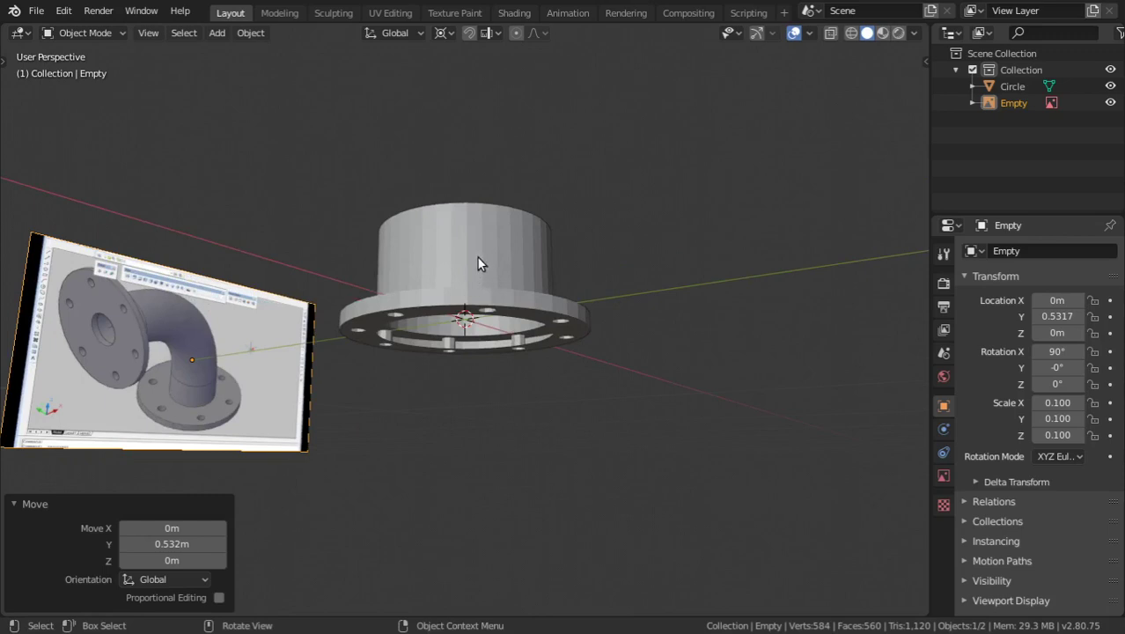
middle_click_drag(476, 256, 470, 328)
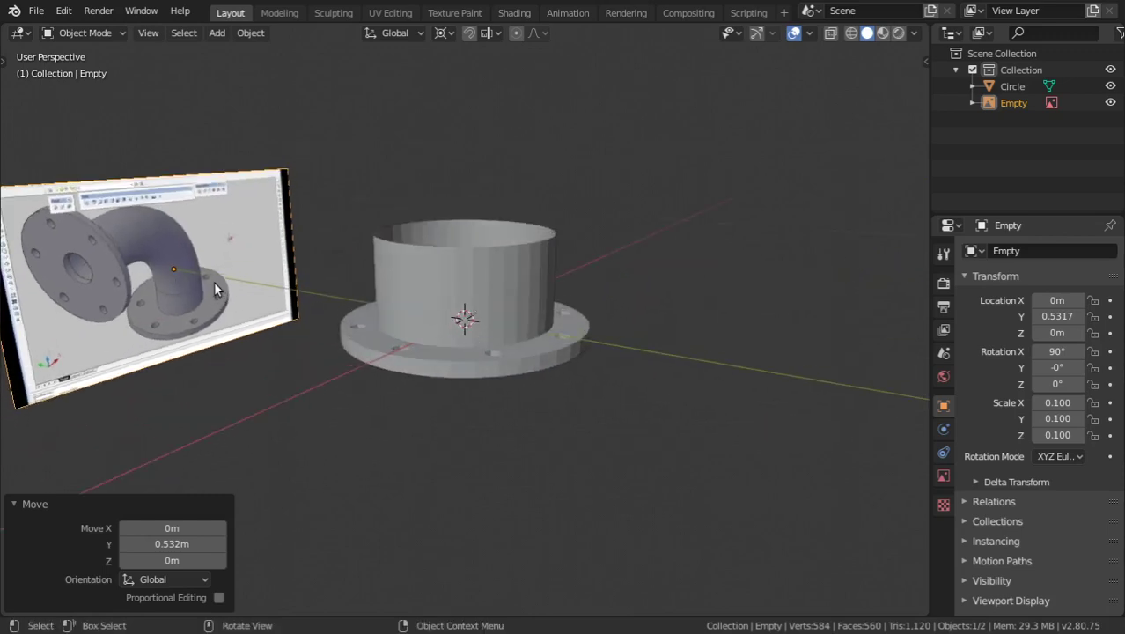
middle_click_drag(642, 352, 564, 338)
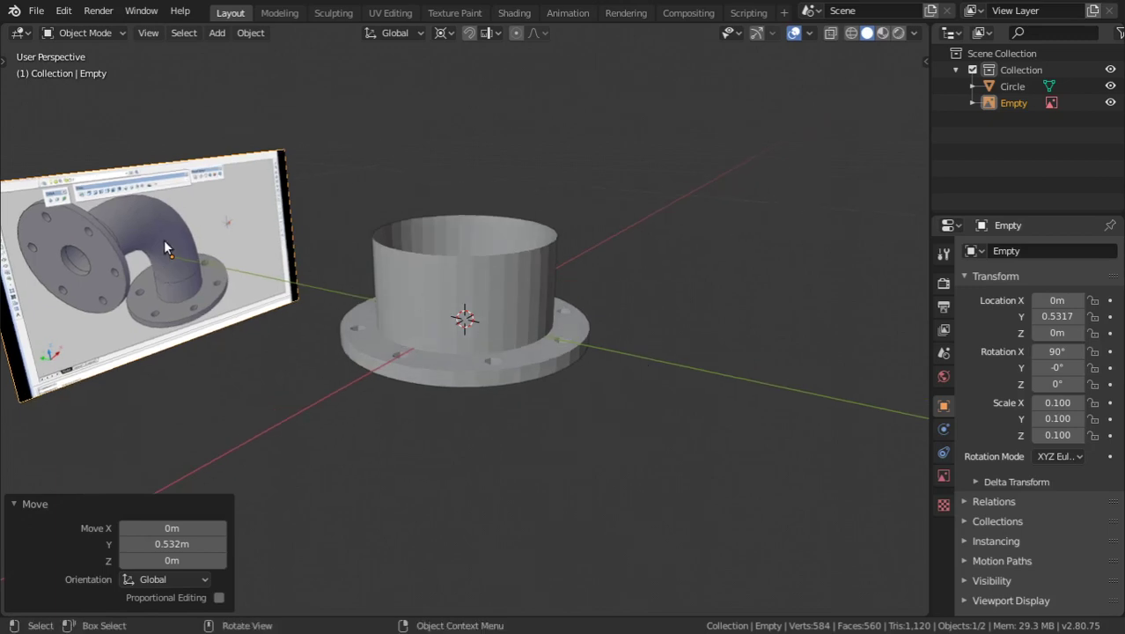
scroll(109, 275, "up", 1)
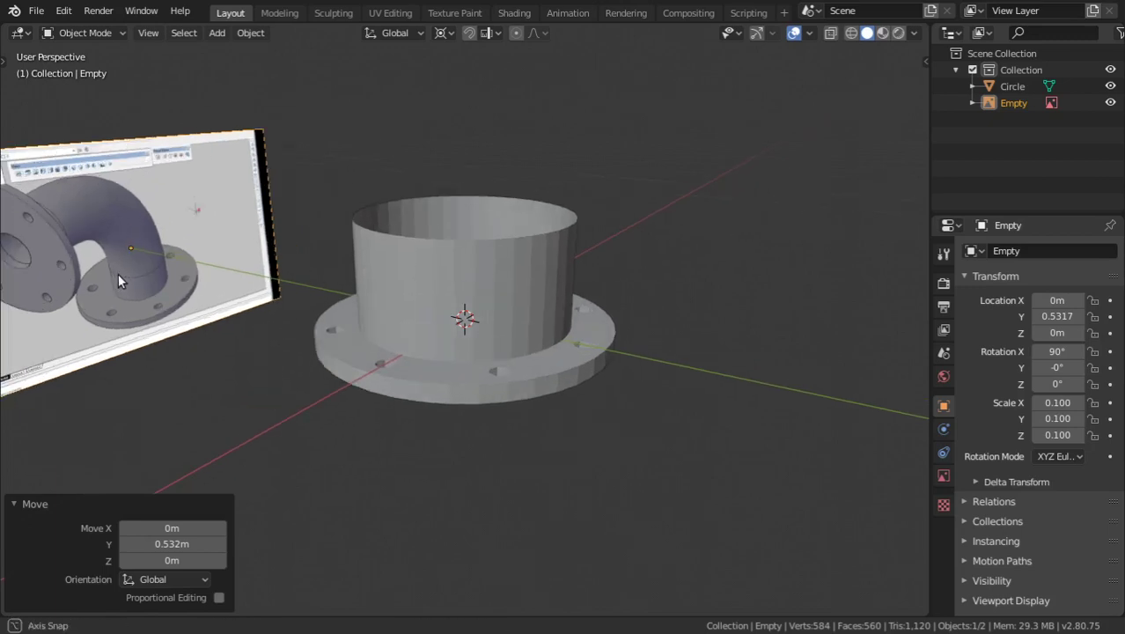
middle_click_drag(300, 247, 451, 282)
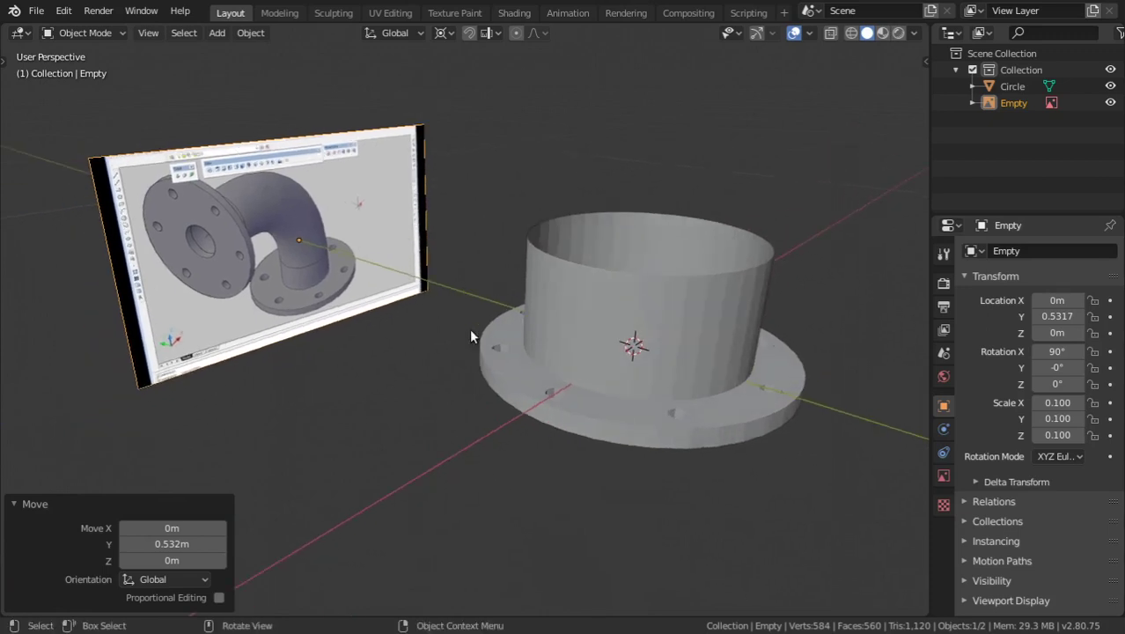
mouse_move(672, 329)
middle_mouse_down()
mouse_move(634, 371)
mouse_move(648, 304)
mouse_move(639, 353)
middle_mouse_up()
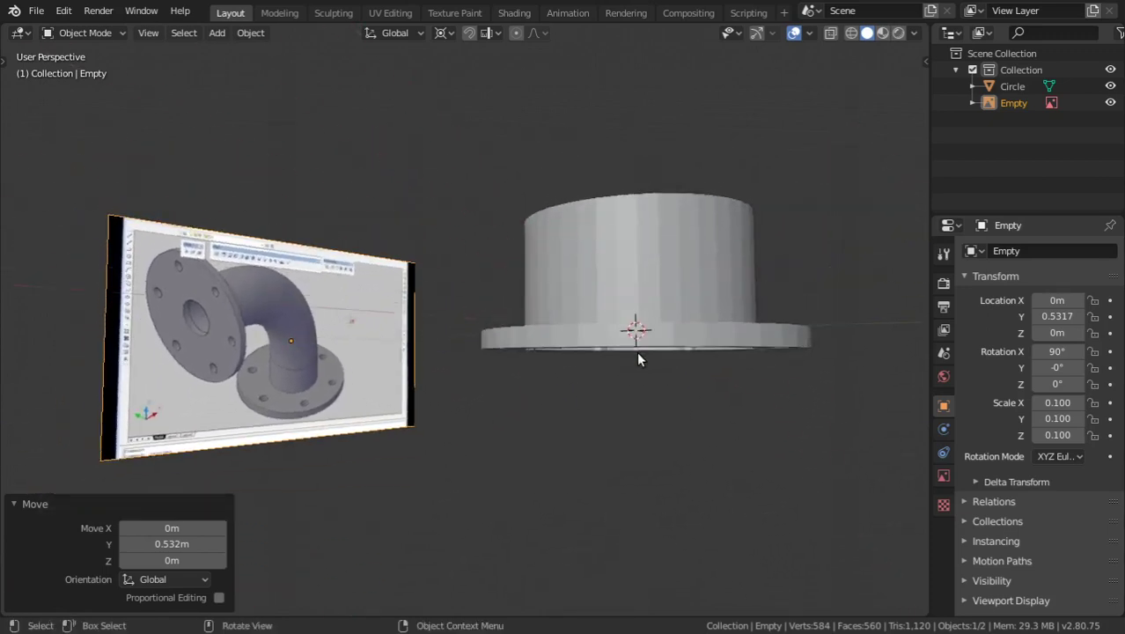
mouse_move(566, 319)
middle_mouse_down()
mouse_move(563, 352)
mouse_move(539, 296)
middle_mouse_up()
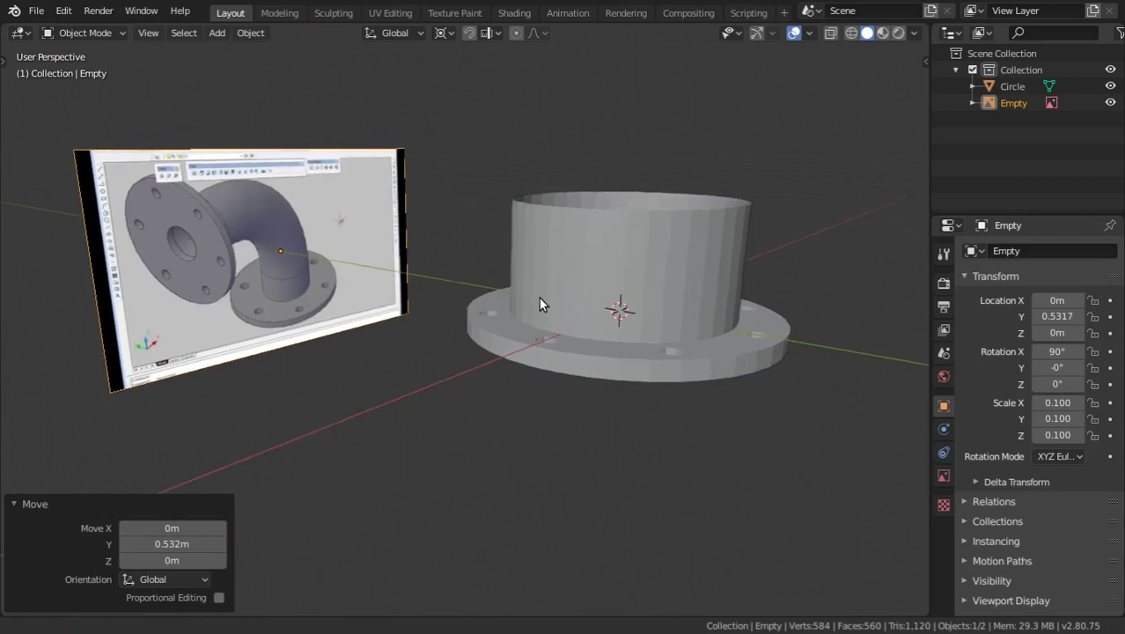